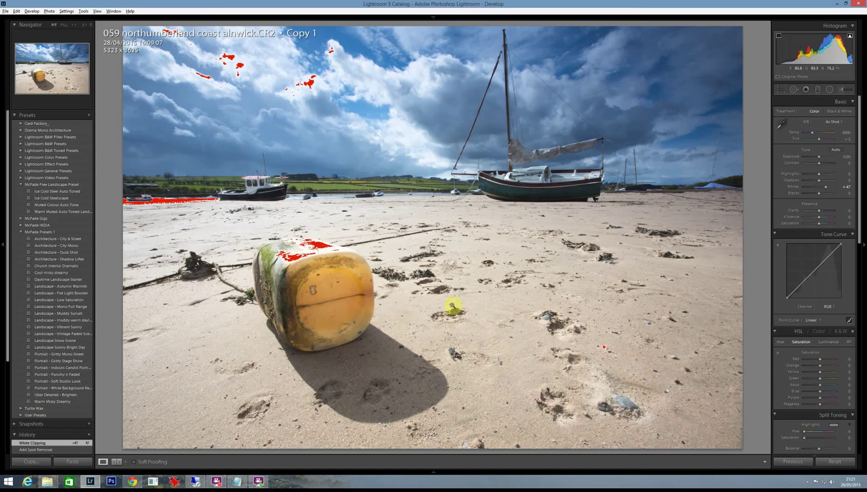
# Lower Whites from +47 to about +8 so the clouds and buoy stop clipping
pyautogui.moveTo(825, 187); pyautogui.dragTo(820, 190)
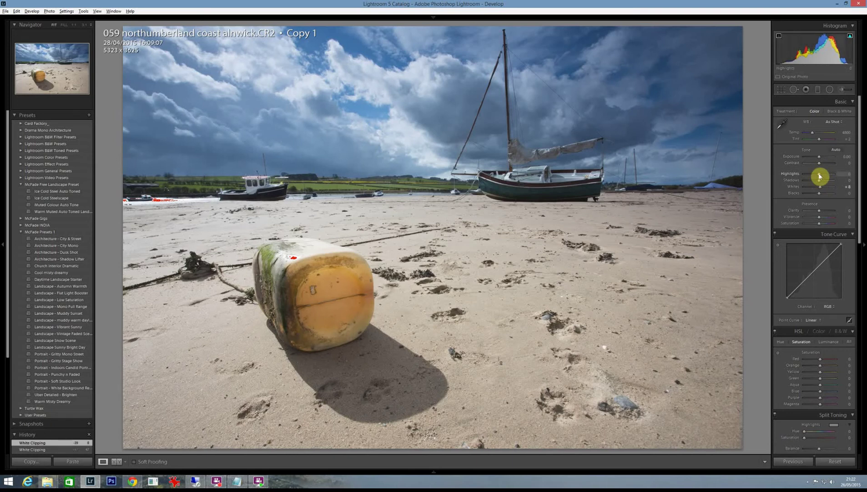
# Pull Highlights down to -79 and deepen Blacks to -56, watching the Alt clipping preview
pyautogui.moveTo(820, 176)
pyautogui.mouseDown()
pyautogui.moveTo(808, 176)
pyautogui.moveTo(829, 184)
pyautogui.mouseUp()
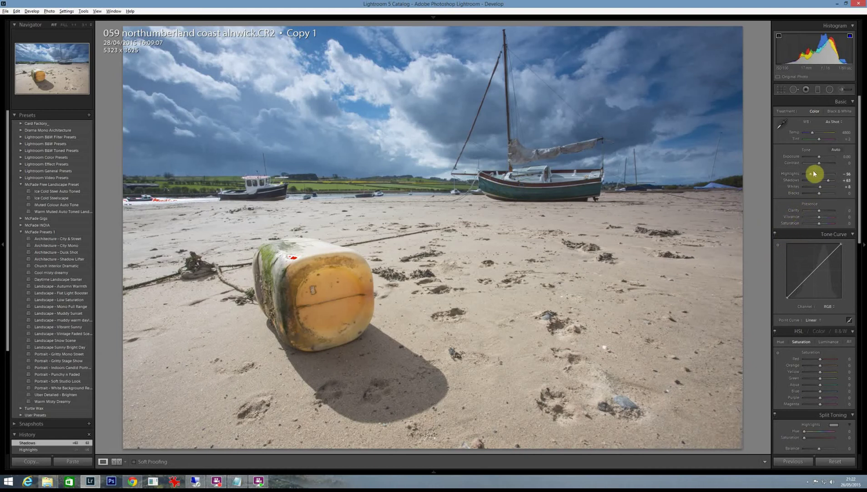
pyautogui.moveTo(813, 175); pyautogui.dragTo(825, 189)
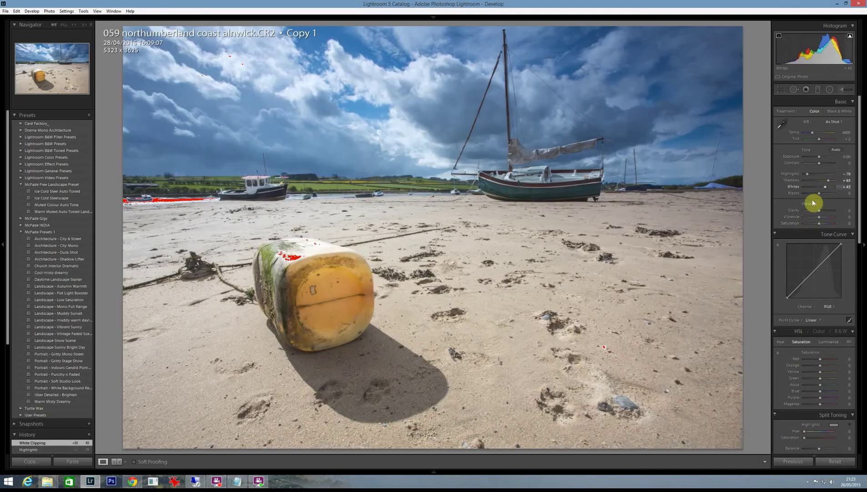
pyautogui.press('alt')
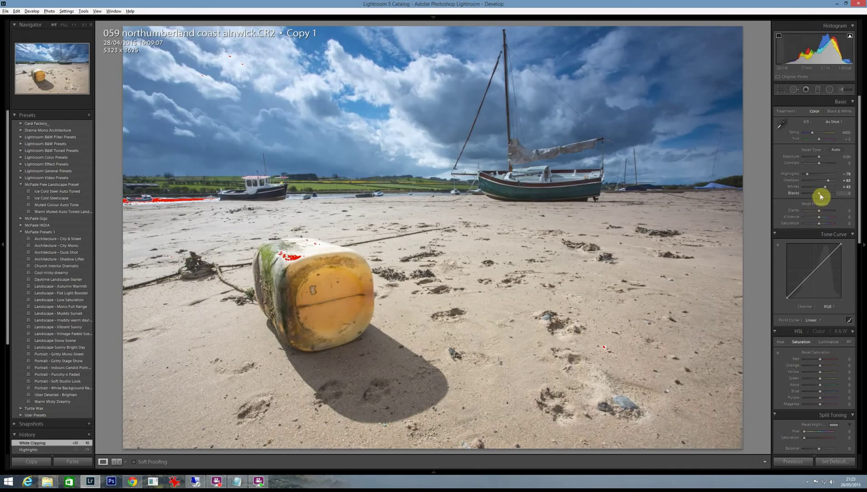
pyautogui.moveTo(819, 195); pyautogui.dragTo(810, 194)
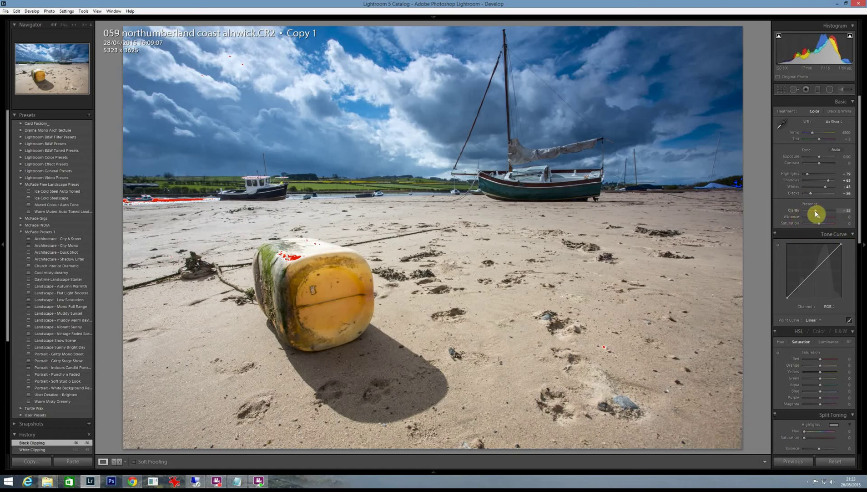
# Soften Clarity to -22 and desaturate the photo with Saturation at -81
pyautogui.moveTo(816, 214); pyautogui.dragTo(816, 213)
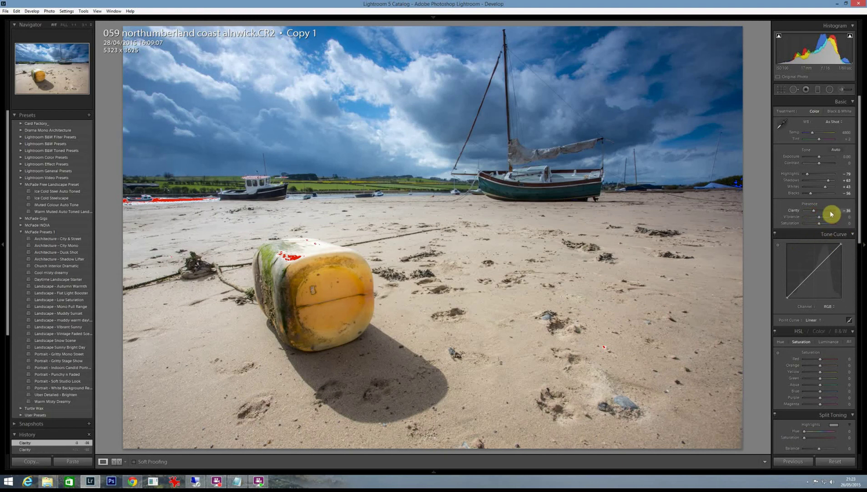
pyautogui.click(825, 213)
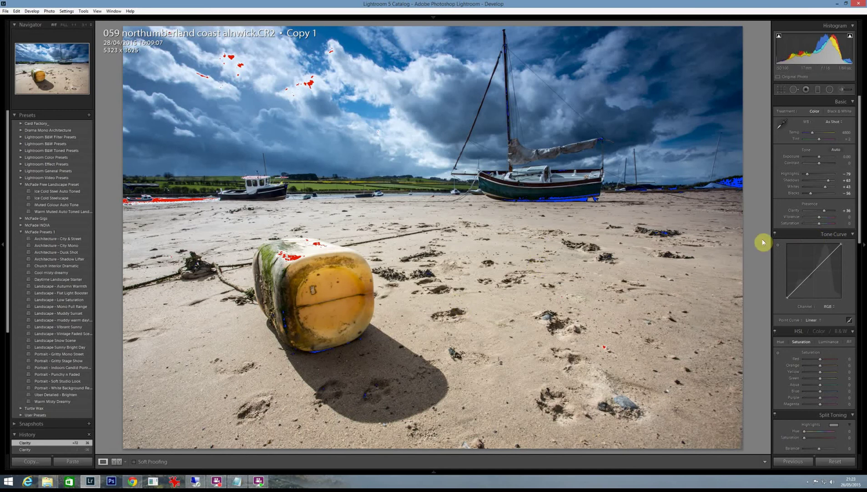
pyautogui.click(818, 212)
pyautogui.moveTo(818, 212); pyautogui.dragTo(816, 212)
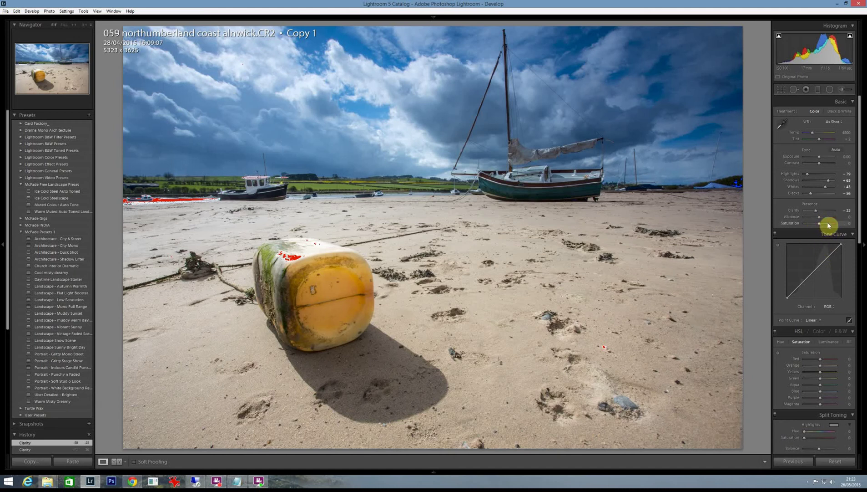
pyautogui.moveTo(821, 224); pyautogui.dragTo(810, 225)
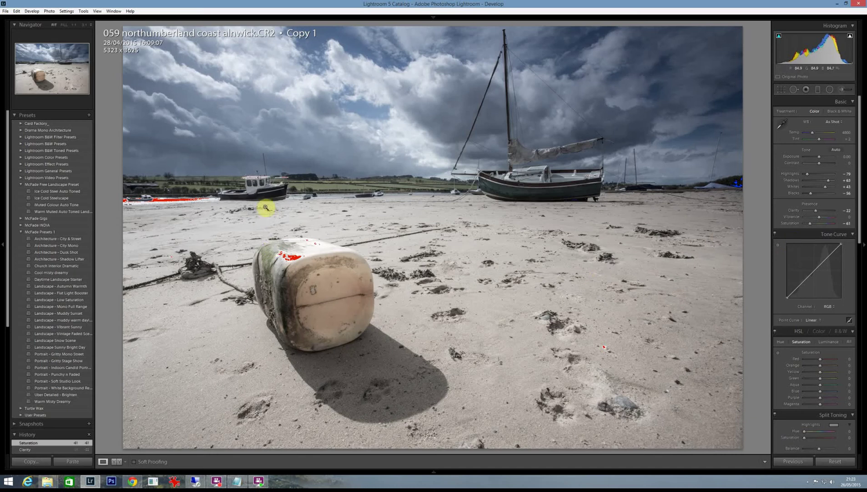
# Sample white balance from the moored boat's white cabin at 1:1 zoom
pyautogui.click(251, 189)
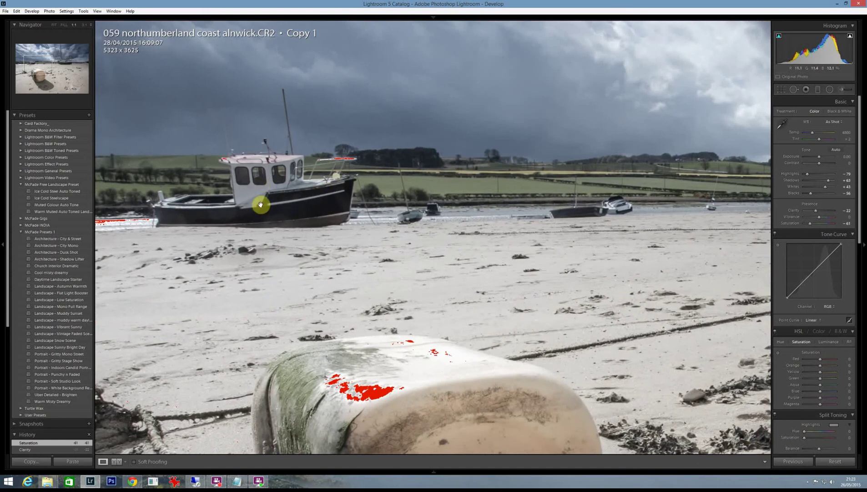
pyautogui.press('w')
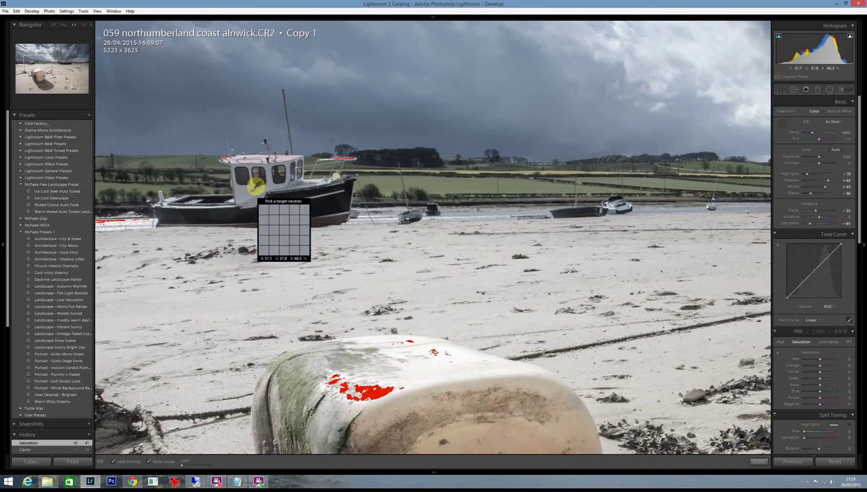
pyautogui.click(255, 186)
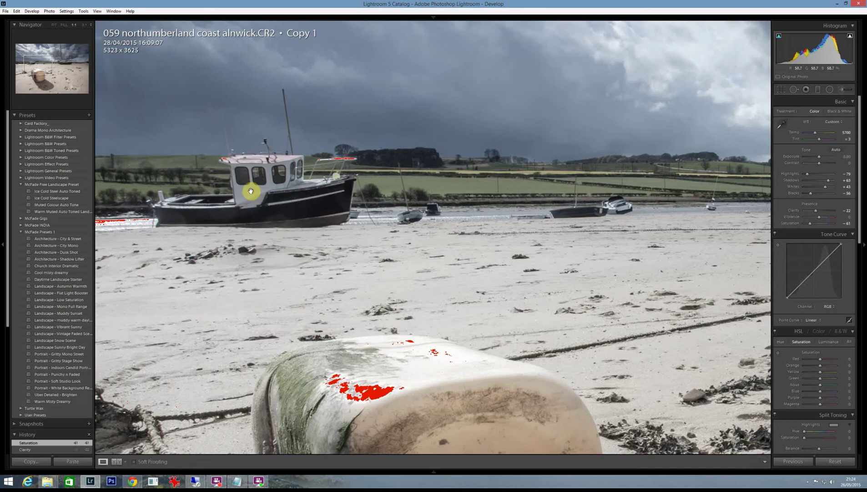
pyautogui.click(290, 210)
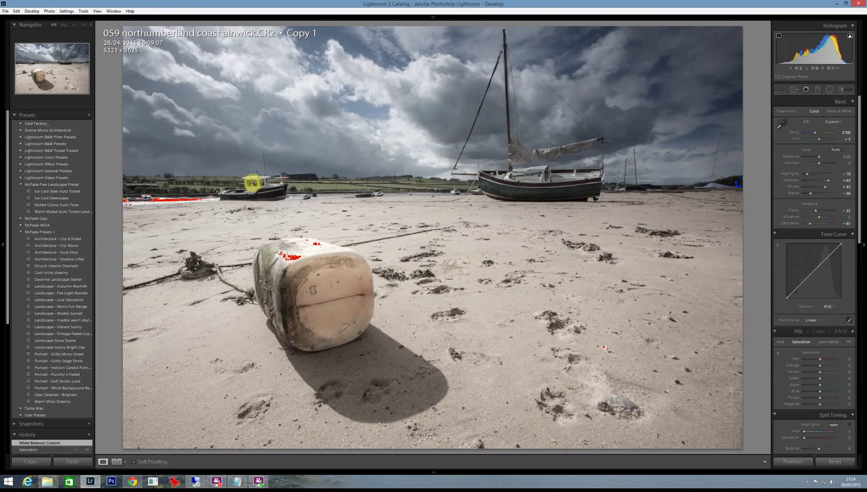
# Resample white balance from the sailing boat's white deck, giving Temp 6050, Tint +8
pyautogui.click(509, 179)
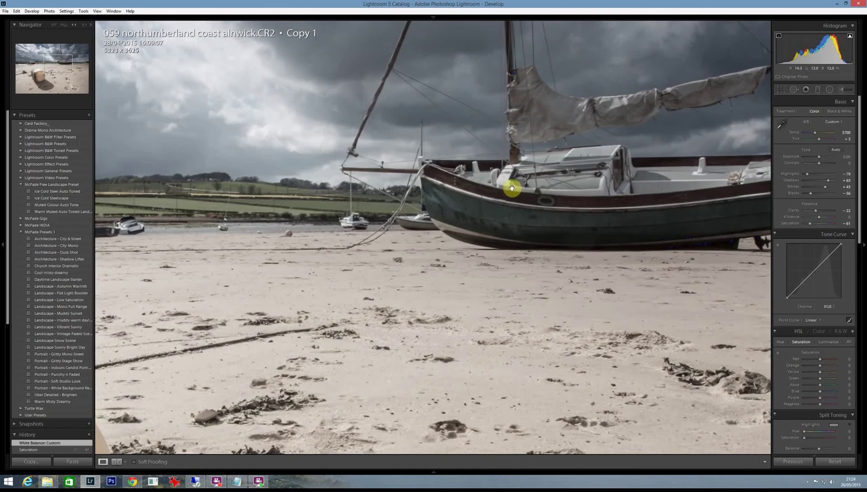
pyautogui.press('w')
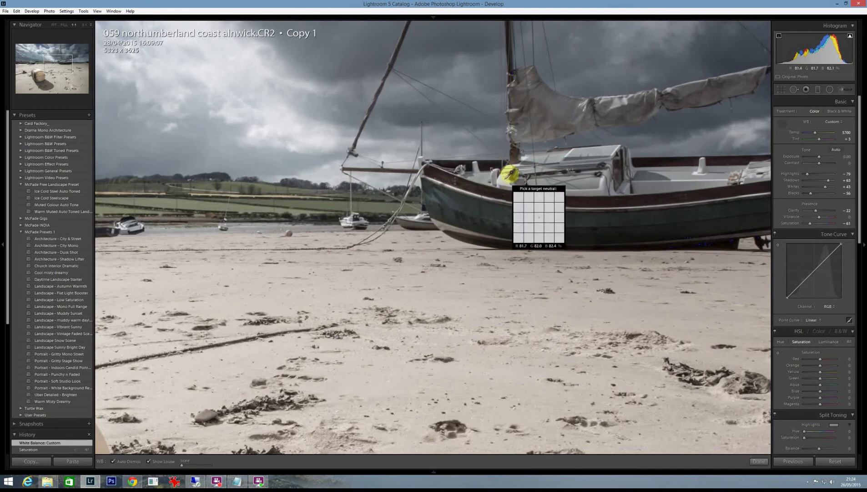
pyautogui.click(508, 179)
pyautogui.click(507, 214)
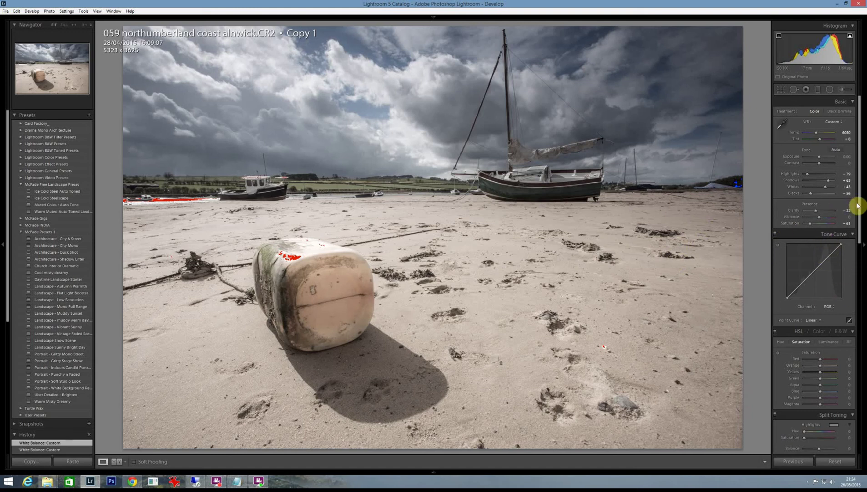
# Tint the split-toning highlights yellow with hue 56 and saturation 43
pyautogui.moveTo(858, 201); pyautogui.dragTo(835, 286)
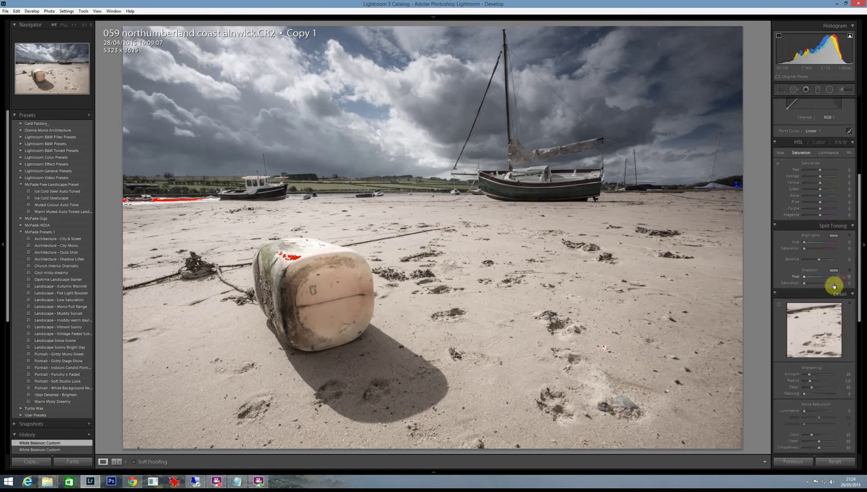
pyautogui.click(853, 142)
pyautogui.click(853, 221)
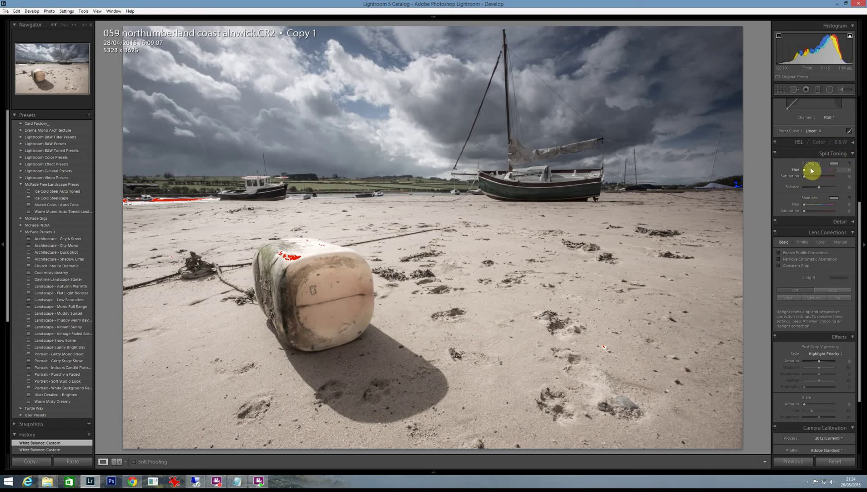
pyautogui.click(834, 164)
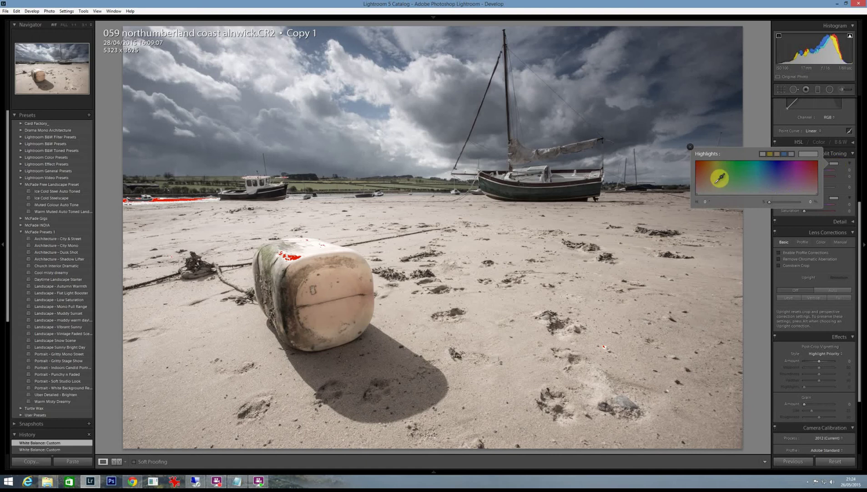
pyautogui.moveTo(719, 178)
pyautogui.mouseDown()
pyautogui.moveTo(743, 166)
pyautogui.moveTo(800, 163)
pyautogui.moveTo(811, 172)
pyautogui.moveTo(718, 178)
pyautogui.mouseUp()
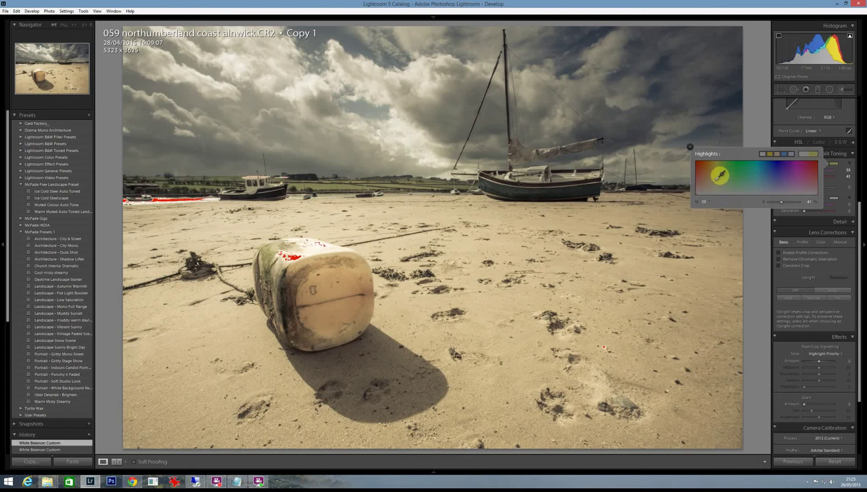
pyautogui.moveTo(721, 175)
pyautogui.mouseDown()
pyautogui.moveTo(712, 178)
pyautogui.moveTo(727, 176)
pyautogui.mouseUp()
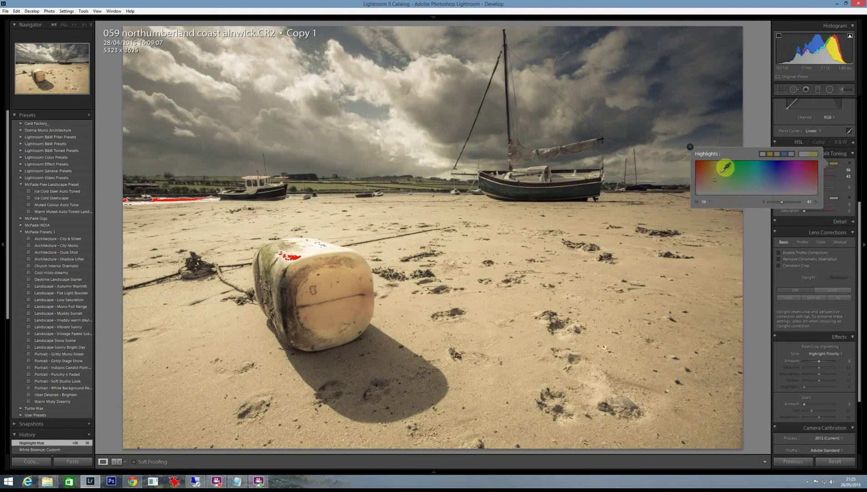
# Tint the split-toning shadows muted blue with hue 229 and saturation 49
pyautogui.click(834, 201)
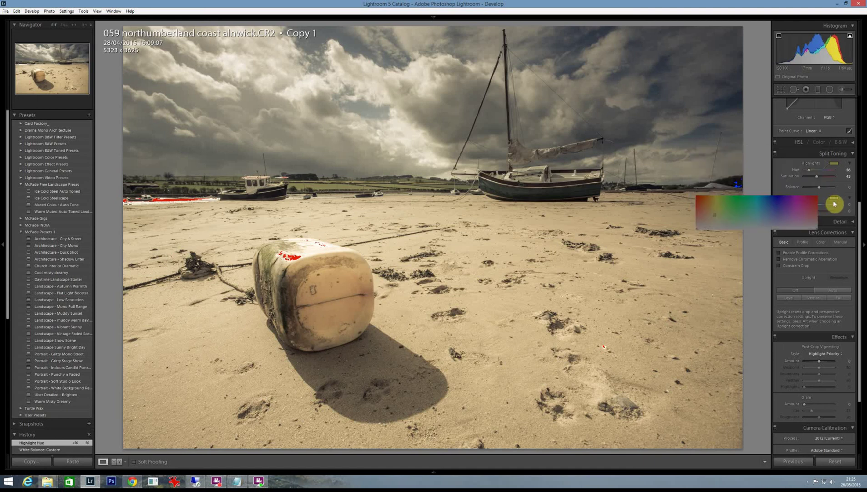
pyautogui.click(778, 213)
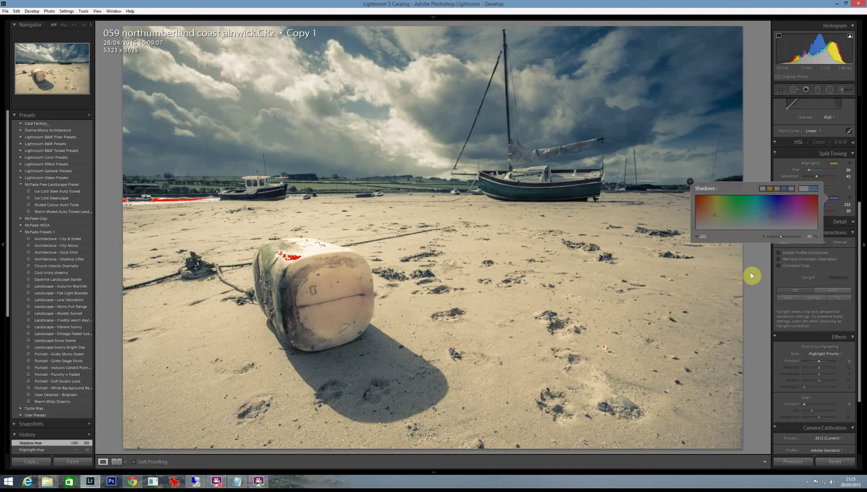
pyautogui.click(775, 200)
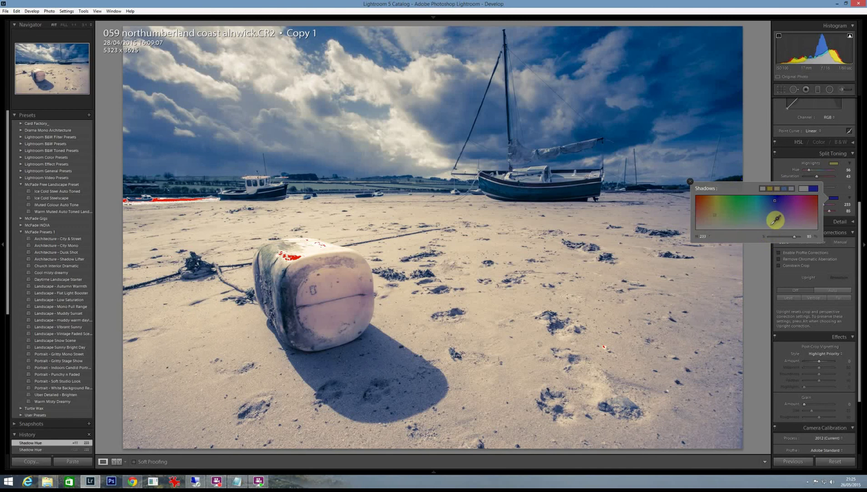
pyautogui.moveTo(774, 219); pyautogui.dragTo(779, 206)
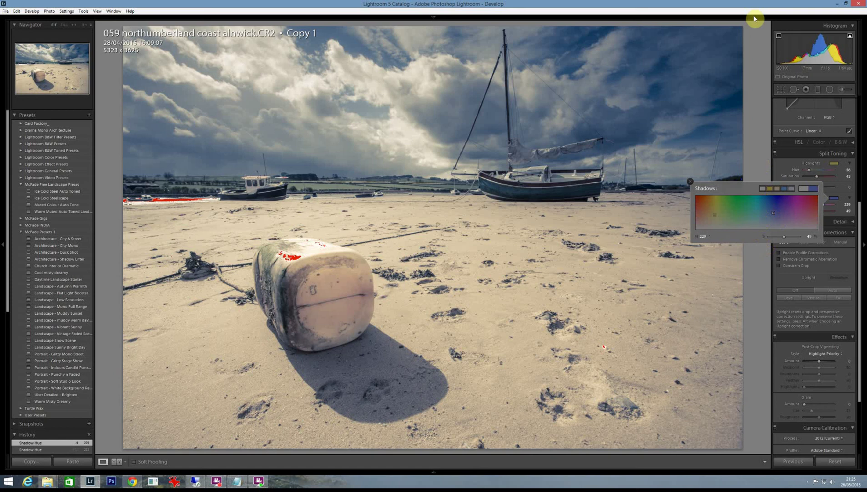
# Enable lens profile corrections and chromatic aberration removal
pyautogui.click(840, 249)
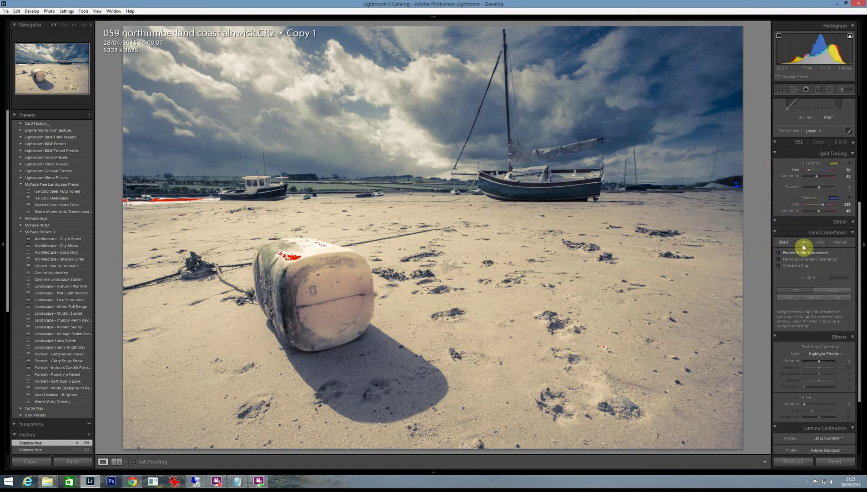
pyautogui.click(780, 252)
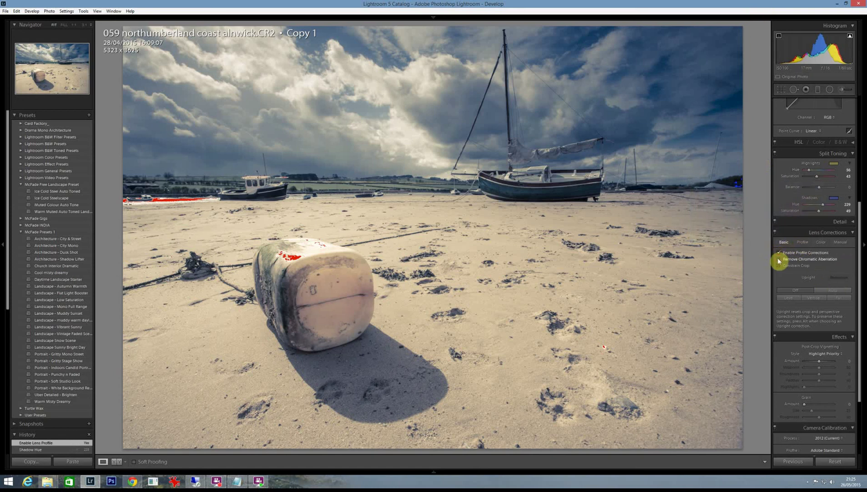
pyautogui.click(780, 259)
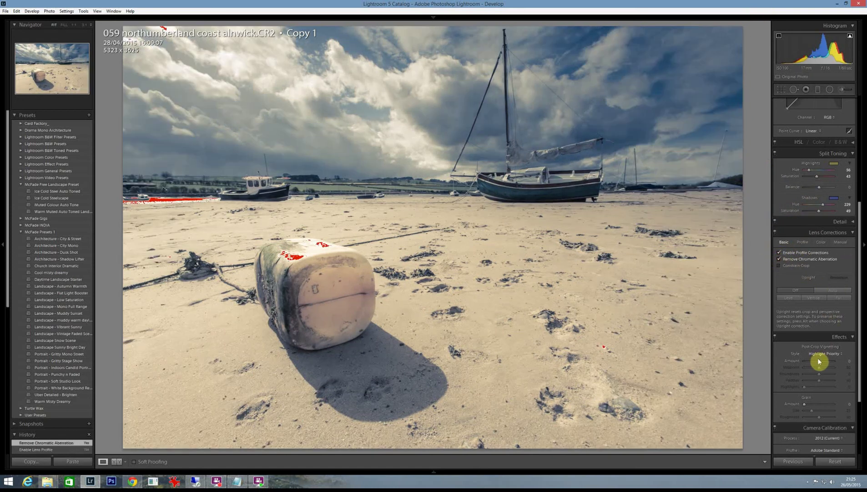
# Add a post-crop vignette with amount -38 and feather 100
pyautogui.moveTo(820, 360); pyautogui.dragTo(817, 371)
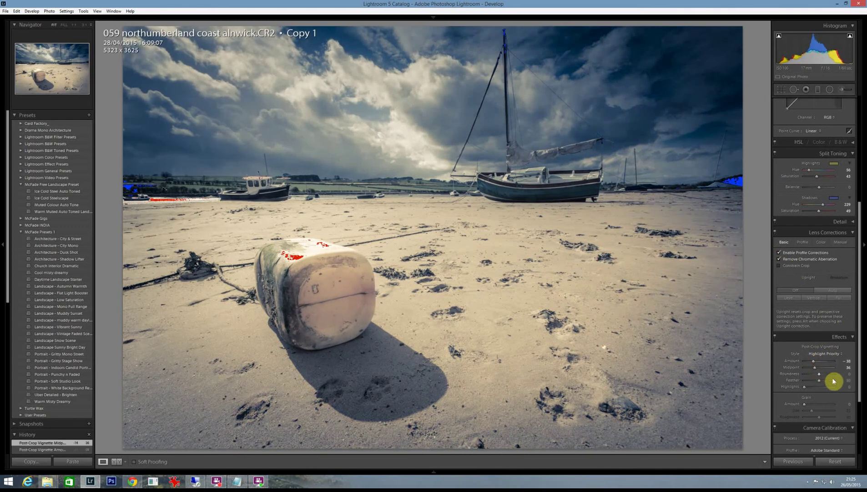
pyautogui.click(834, 380)
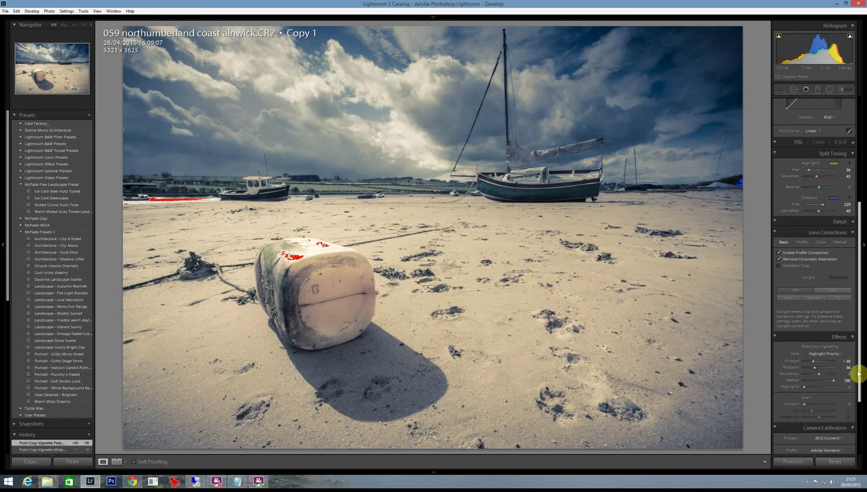
pyautogui.scroll(5, 858, 377)
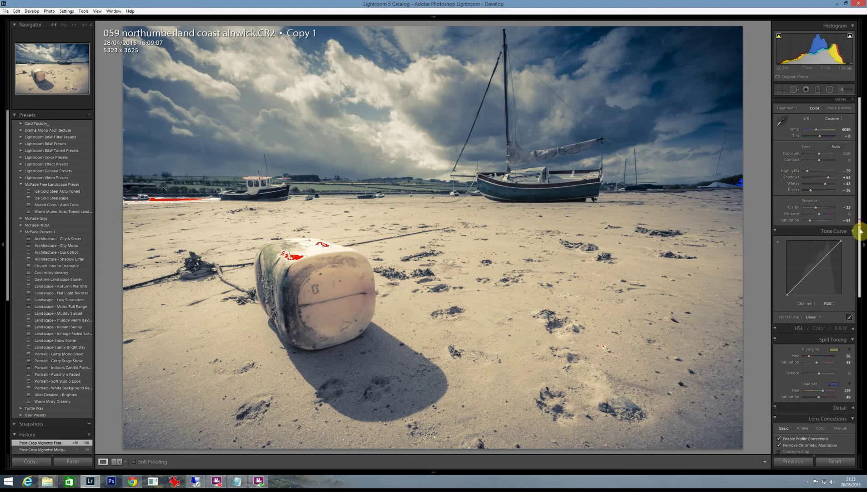
# Bend the tone curve upward by dragging on the boat and adding a curve point
pyautogui.scroll(-2, 852, 242)
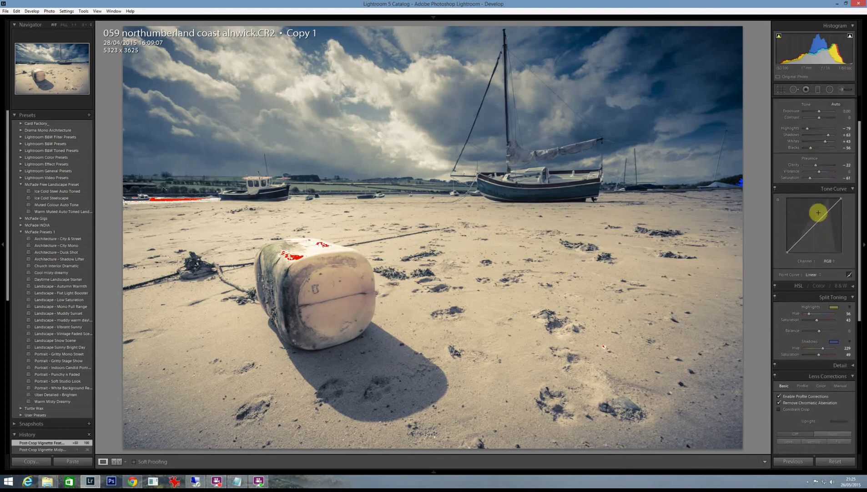
pyautogui.click(779, 200)
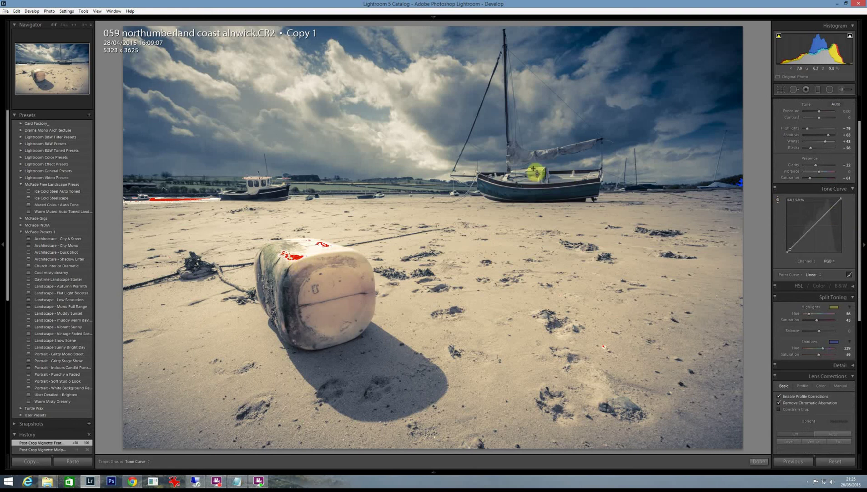
pyautogui.moveTo(321, 244); pyautogui.dragTo(321, 241)
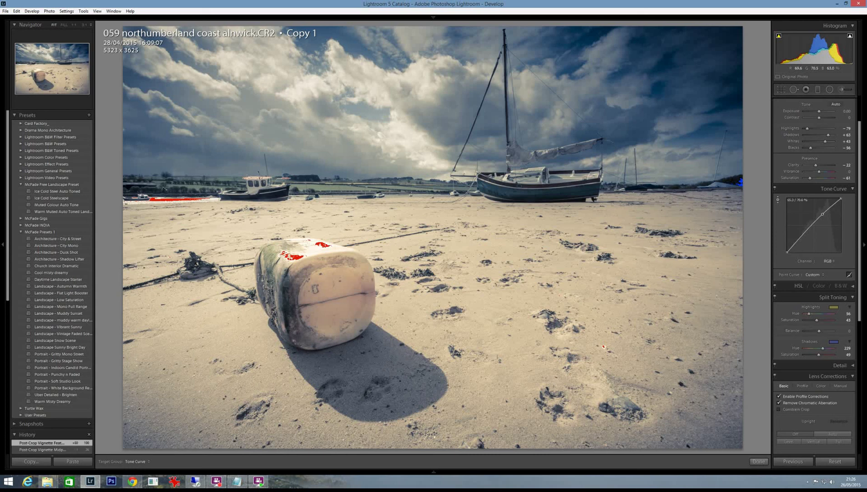
pyautogui.click(779, 201)
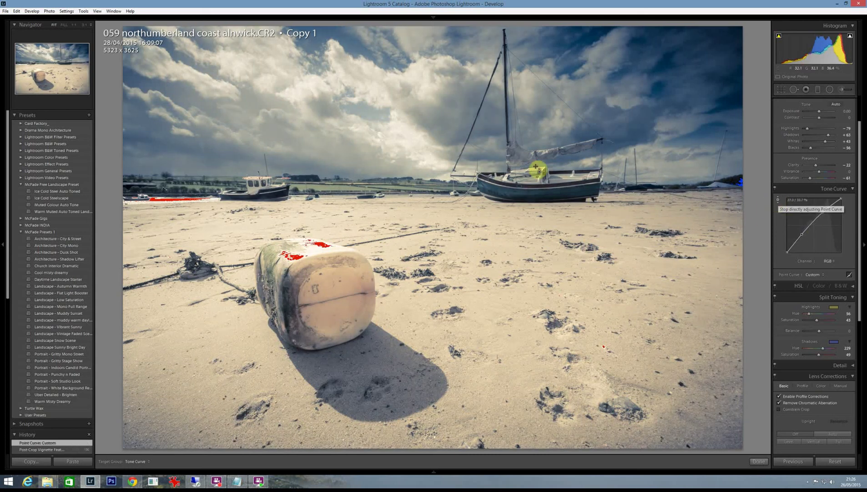
pyautogui.click(823, 211)
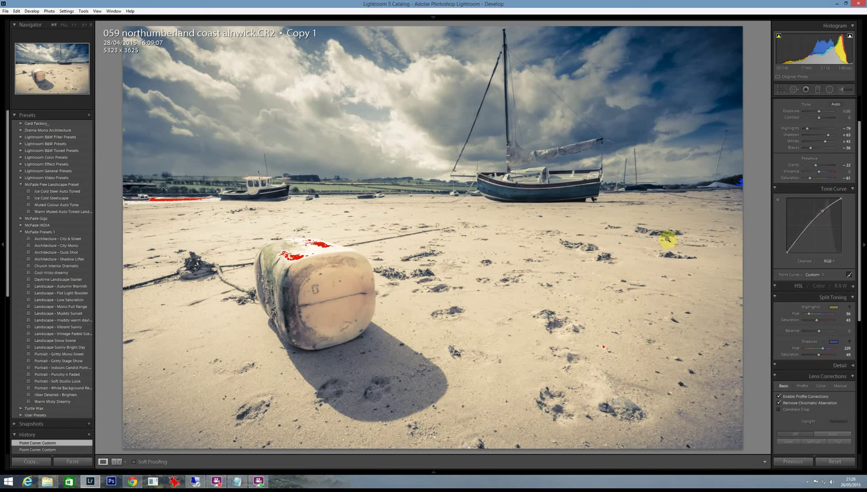
pyautogui.click(779, 200)
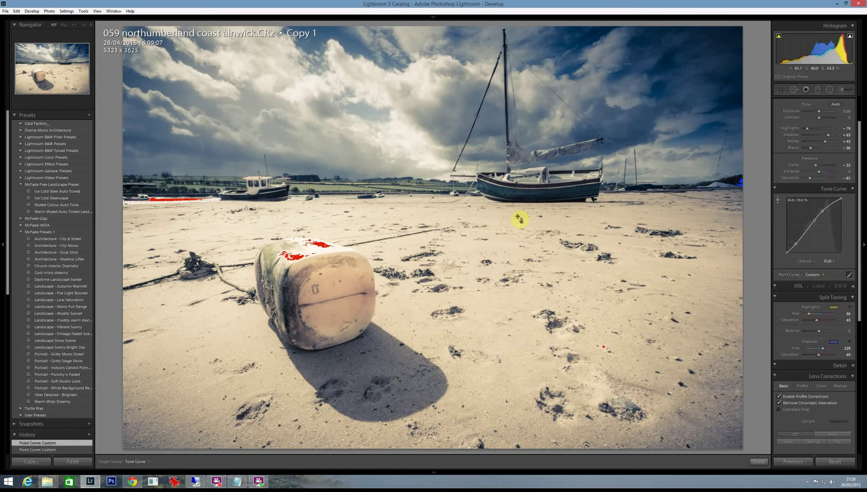
# Expand HSL on its Saturation sliders and scroll down to Effects and Camera Calibration
pyautogui.click(853, 291)
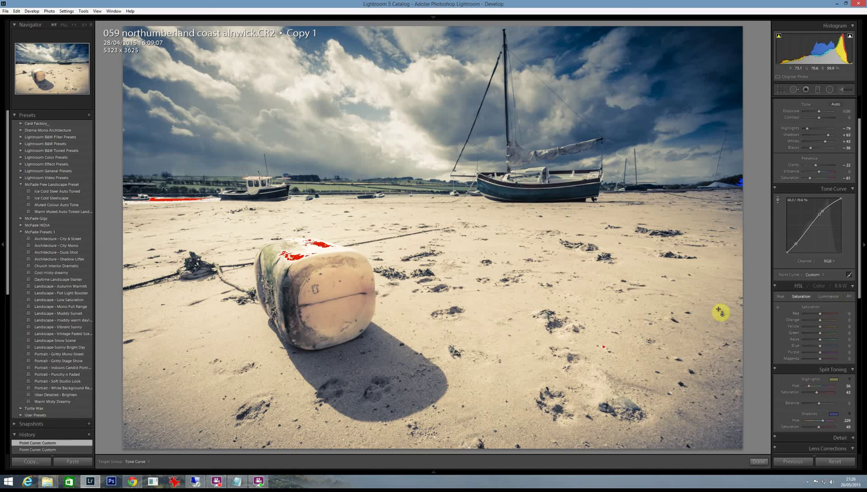
pyautogui.moveTo(857, 266); pyautogui.dragTo(827, 395)
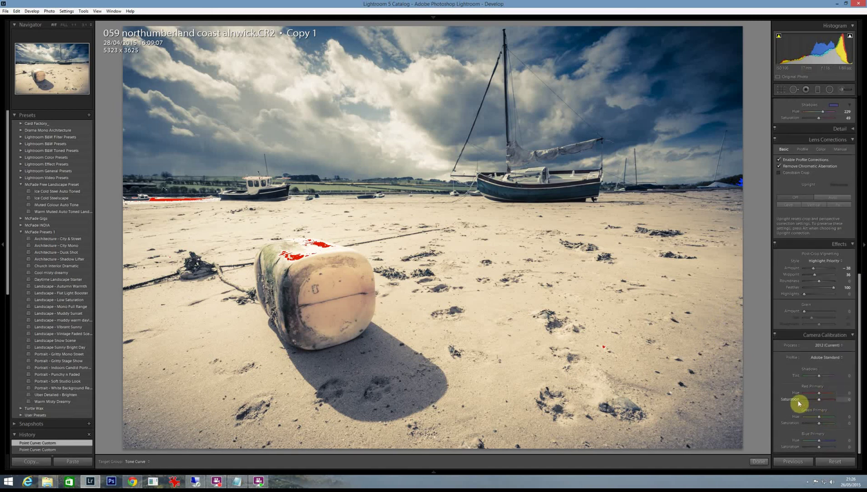